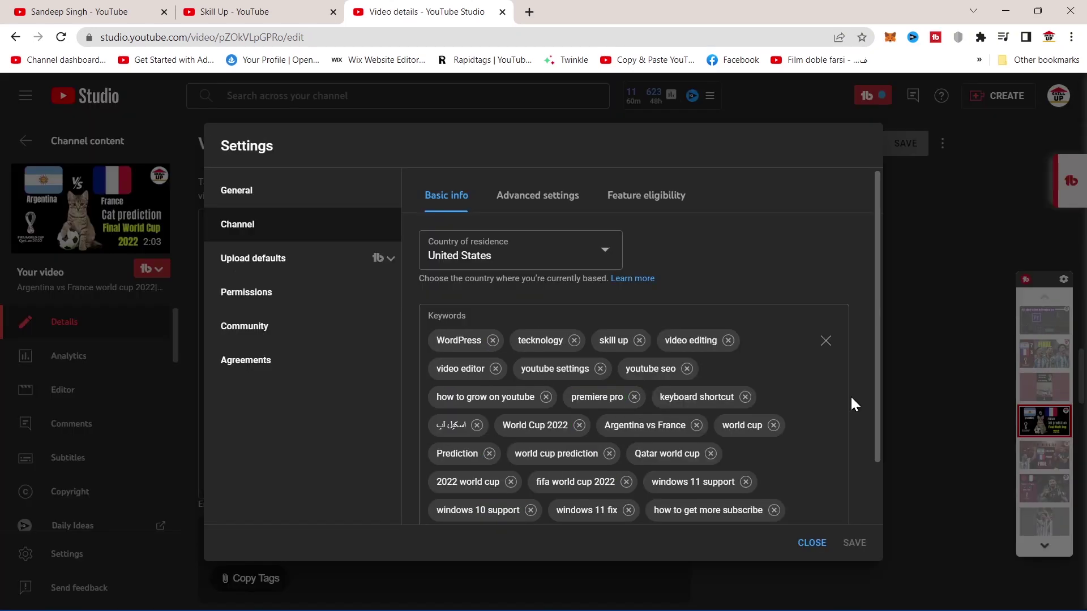
Leave the cat video's tag list and bring the Chrome window back to the YouTube home page.
scroll(851, 395, "down", 2)
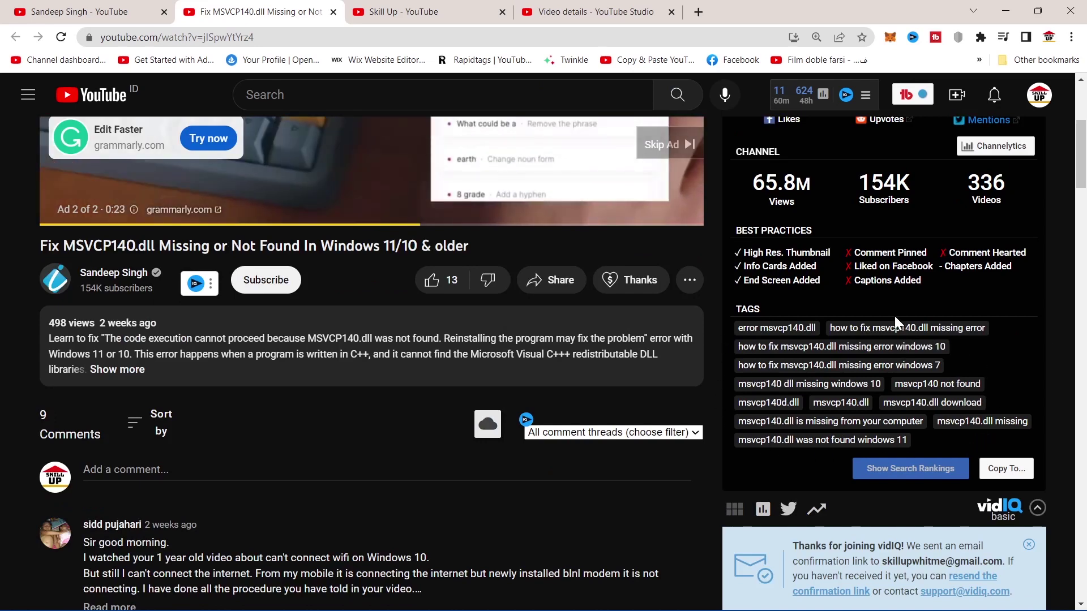
left_click(749, 593)
left_click(750, 593)
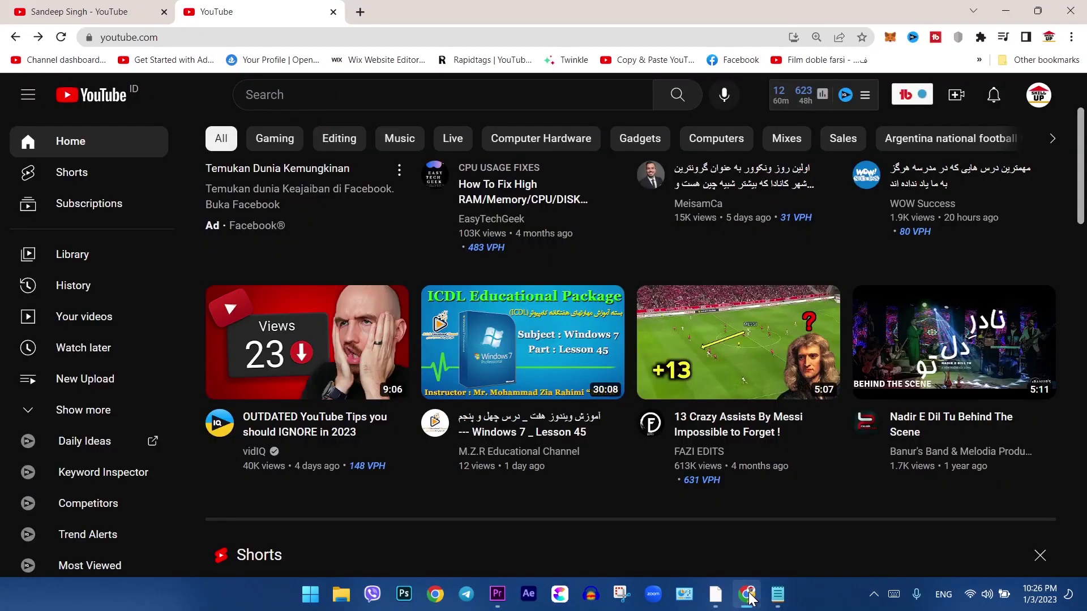
Go to Your channel and open the Argentina vs France cat prediction video's details.
left_click(1039, 96)
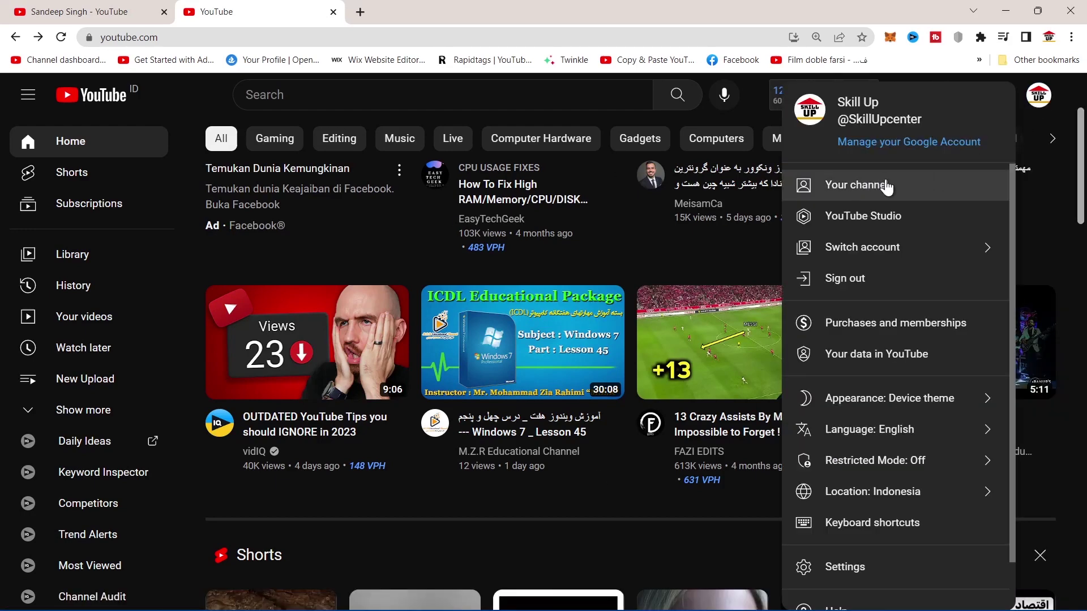
left_click(887, 187)
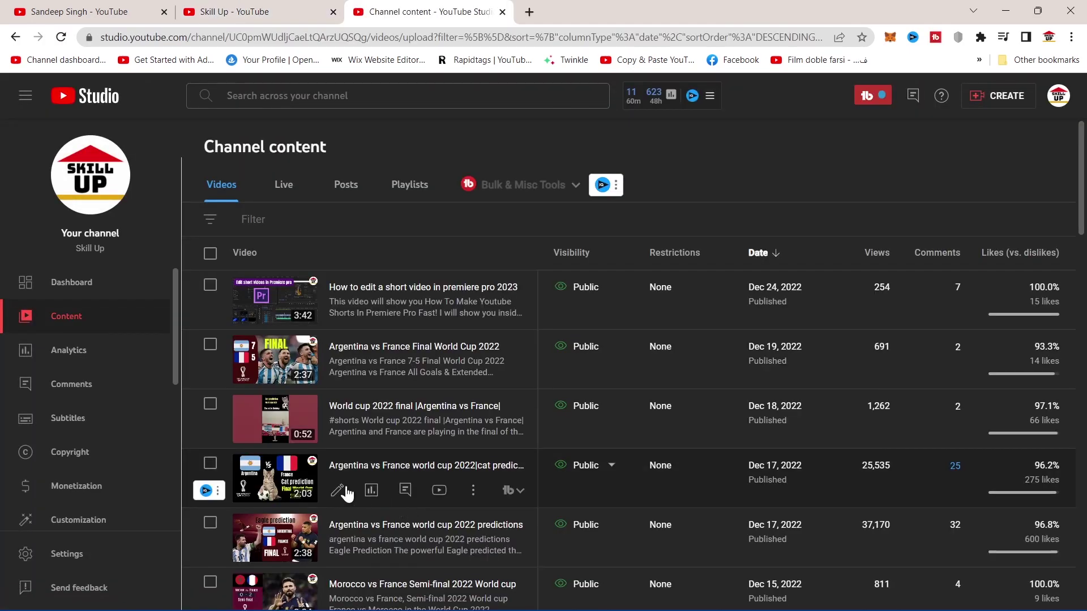
left_click(340, 488)
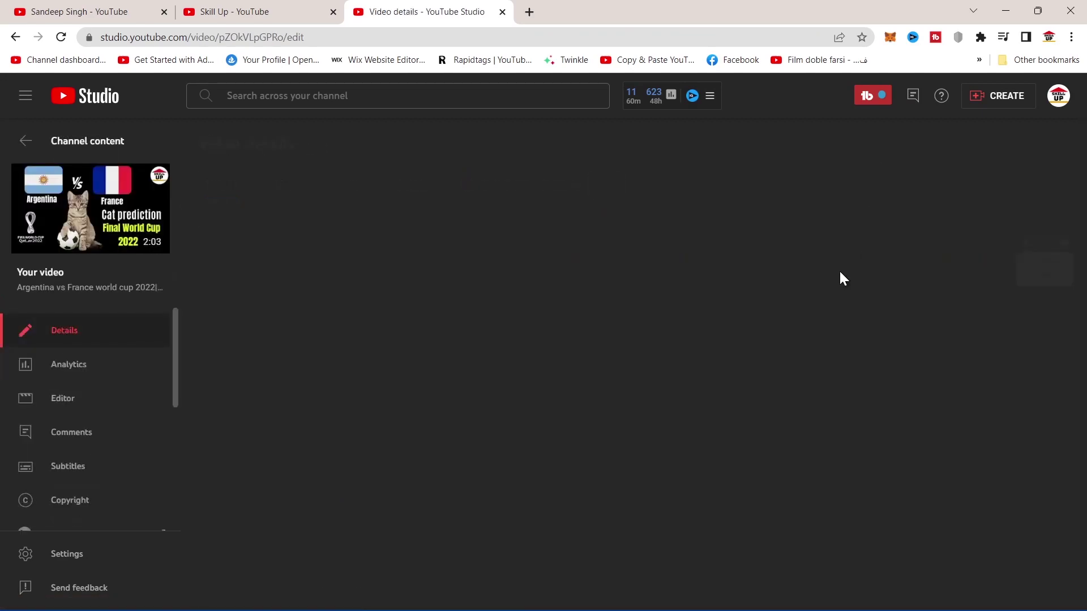
Scroll the cat video's details to review its tags and counters, then go to Studio Settings.
scroll(806, 292, "down", 15)
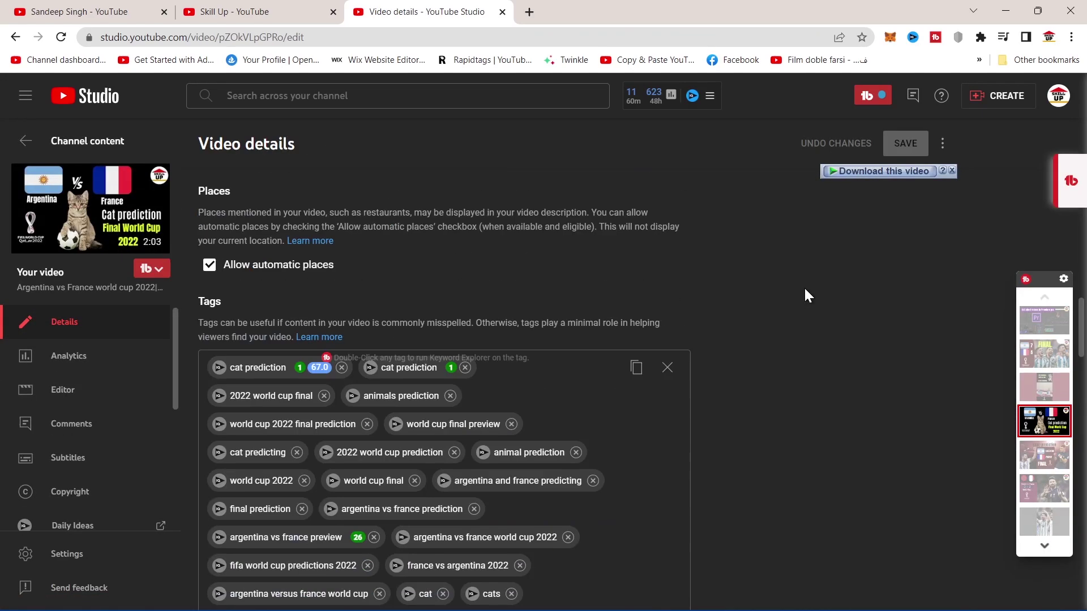
scroll(805, 286, "down", 2)
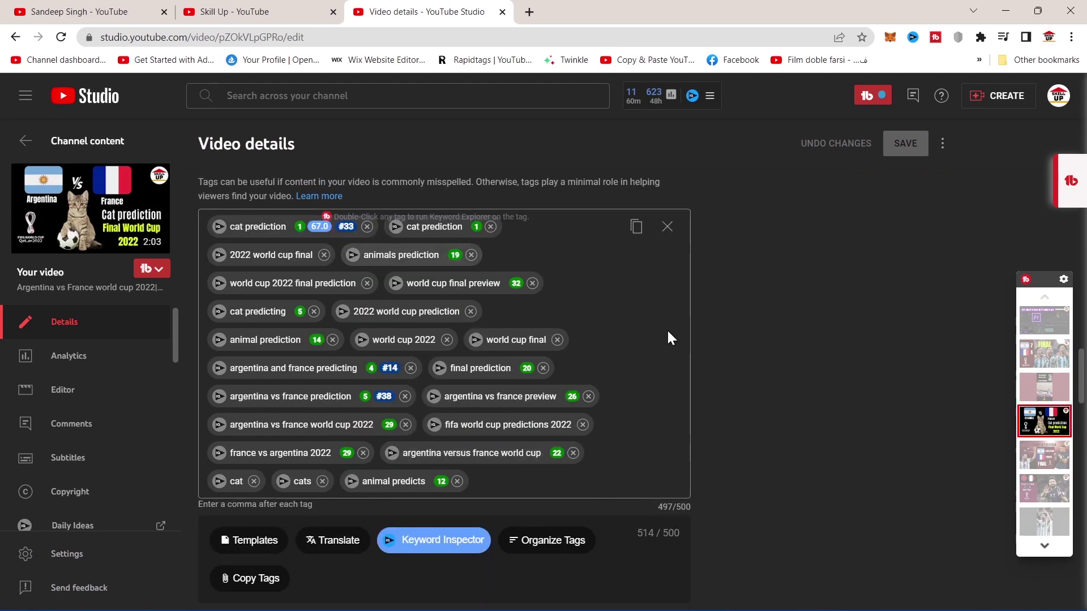
scroll(538, 474, "up", 2)
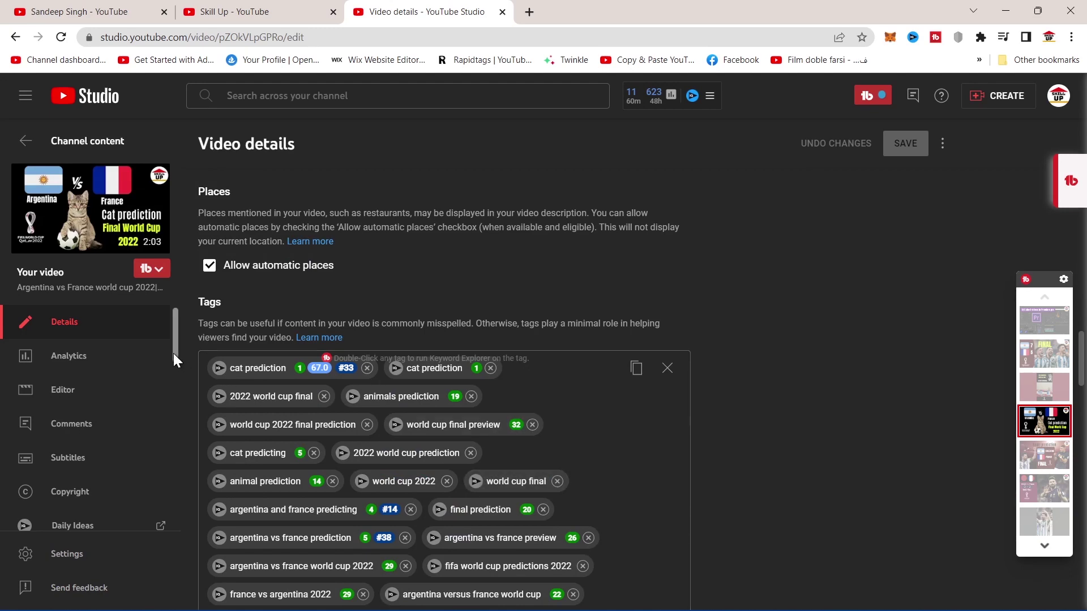
scroll(593, 447, "down", 1)
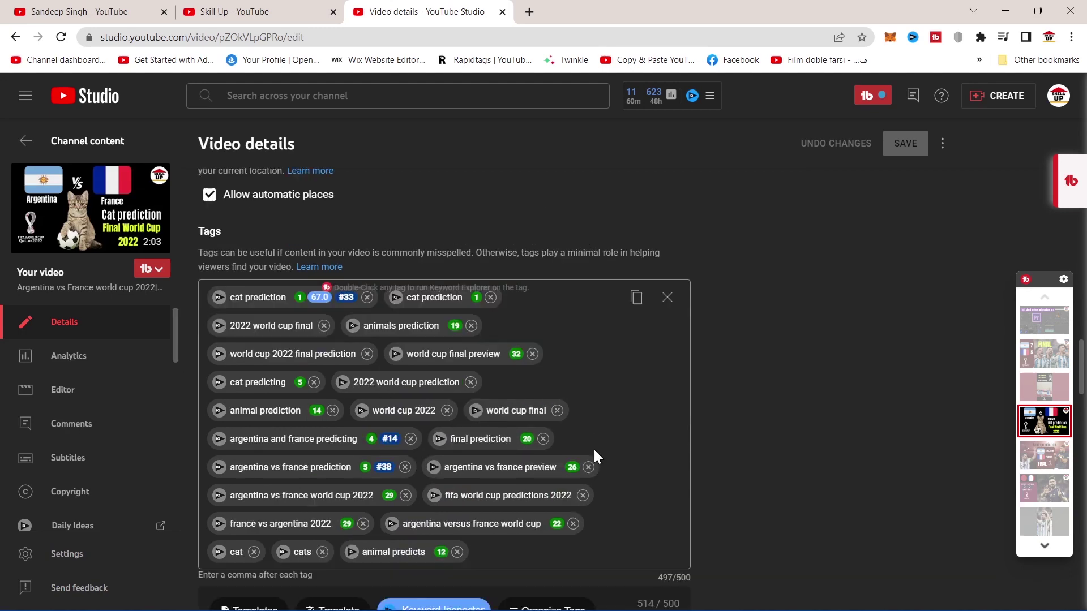
scroll(566, 458, "down", 1)
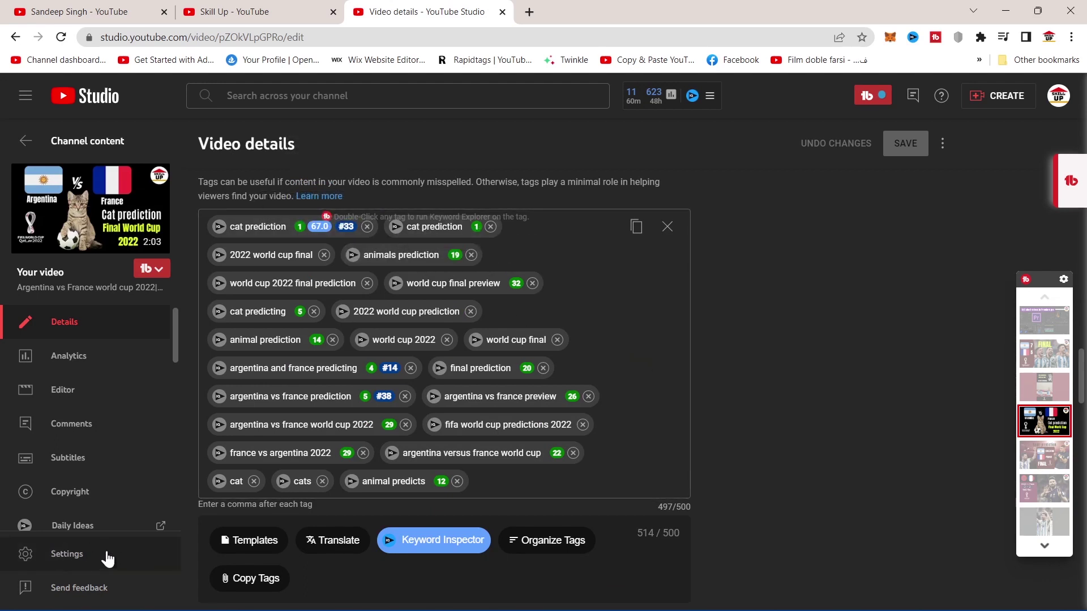
left_click(88, 557)
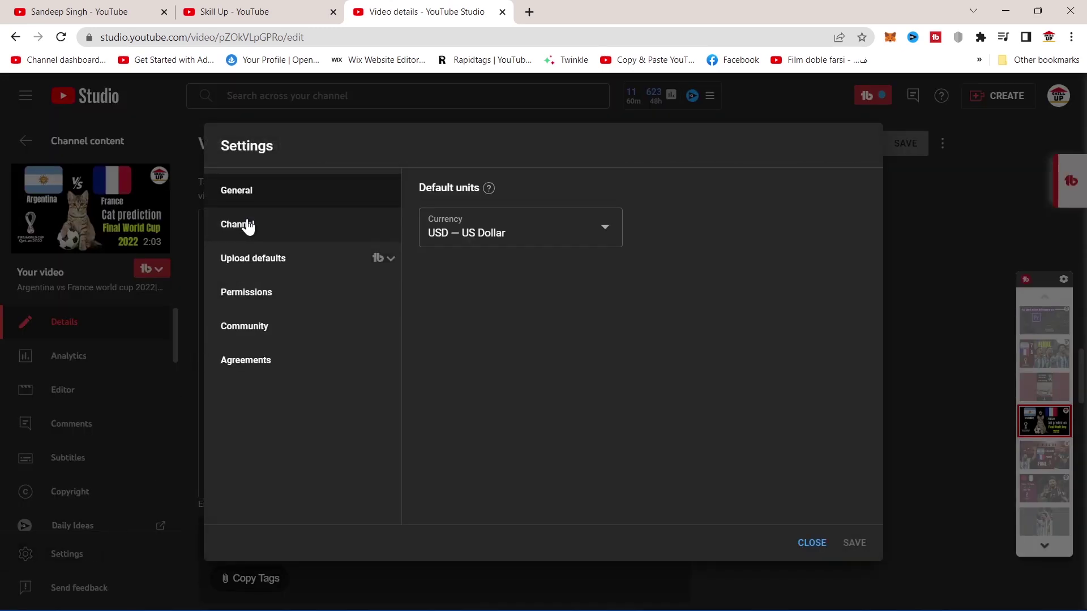
Show the Channel section's Basic info with the existing keywords using 460/500 characters.
left_click(245, 229)
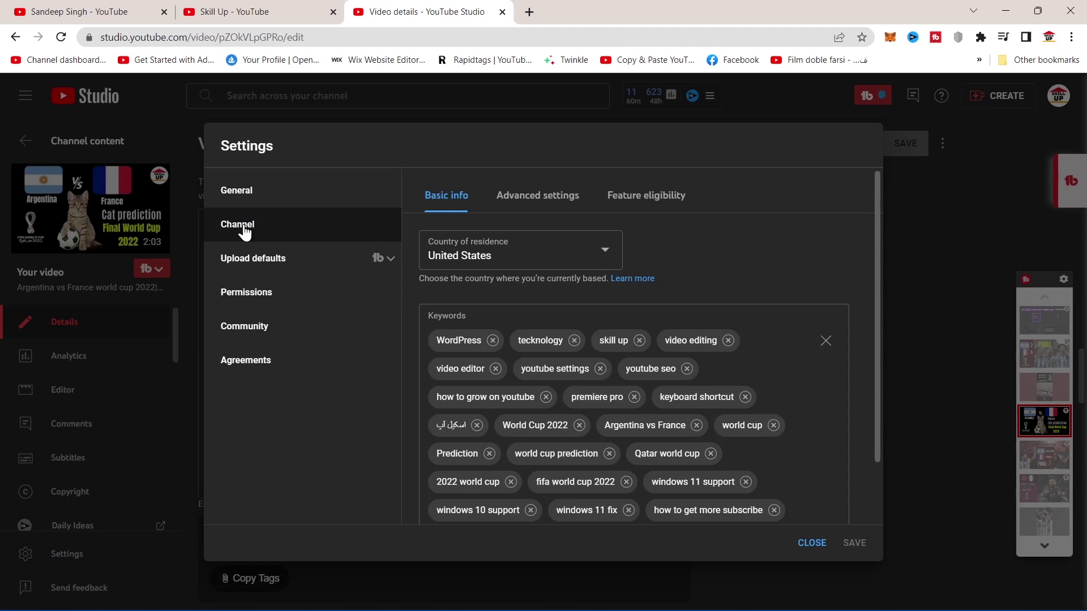
scroll(843, 408, "down", 2)
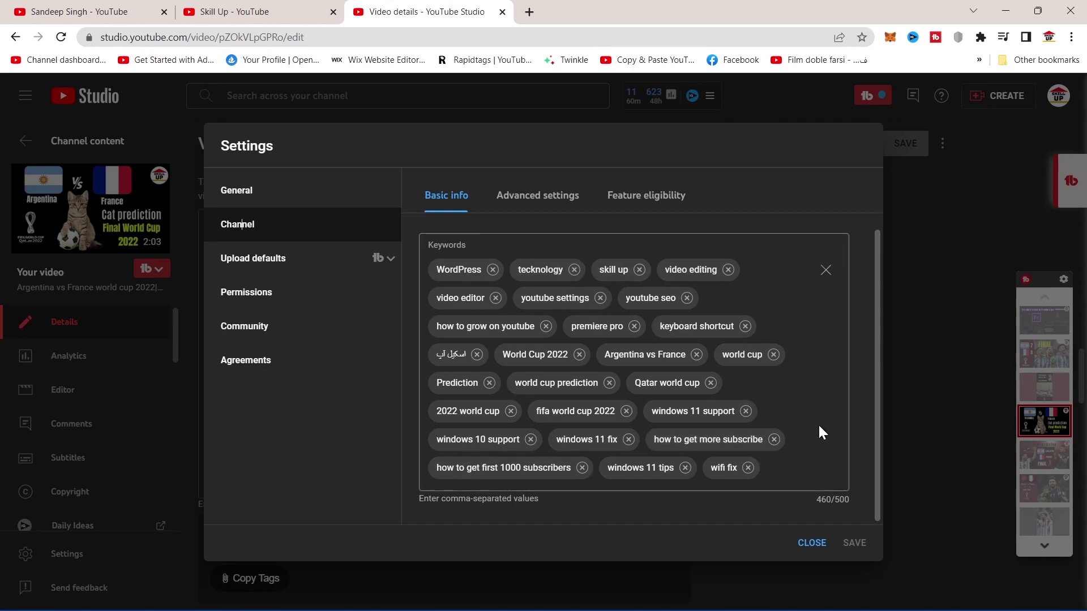
Open the competitor's MSVCP140.dll fix video from their Videos list in a new tab.
left_click(72, 9)
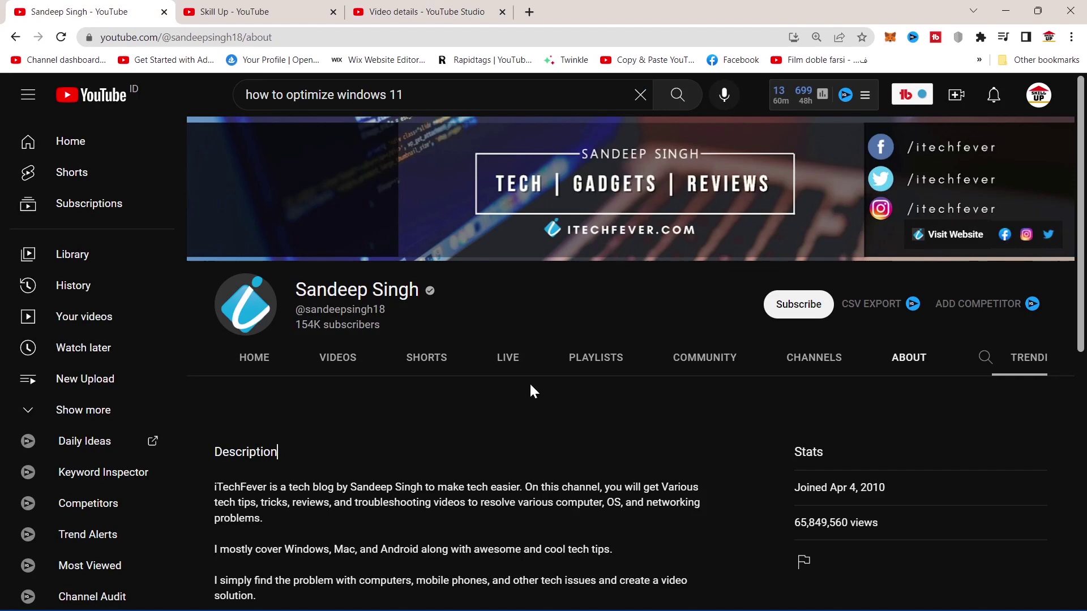
left_click(338, 357)
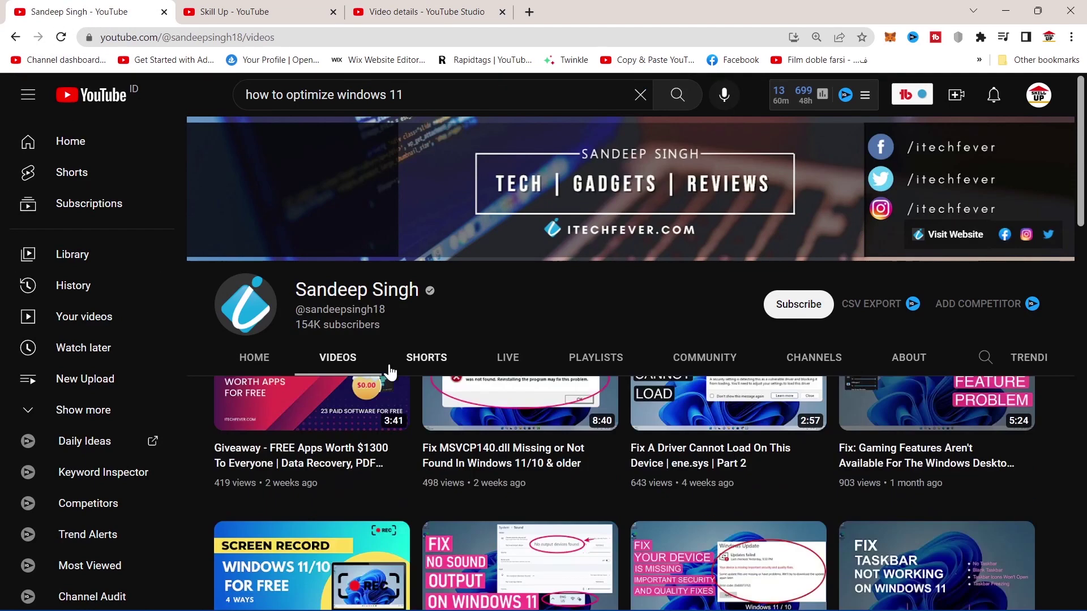
scroll(453, 374, "down", 2)
right_click(519, 390)
left_click(567, 124)
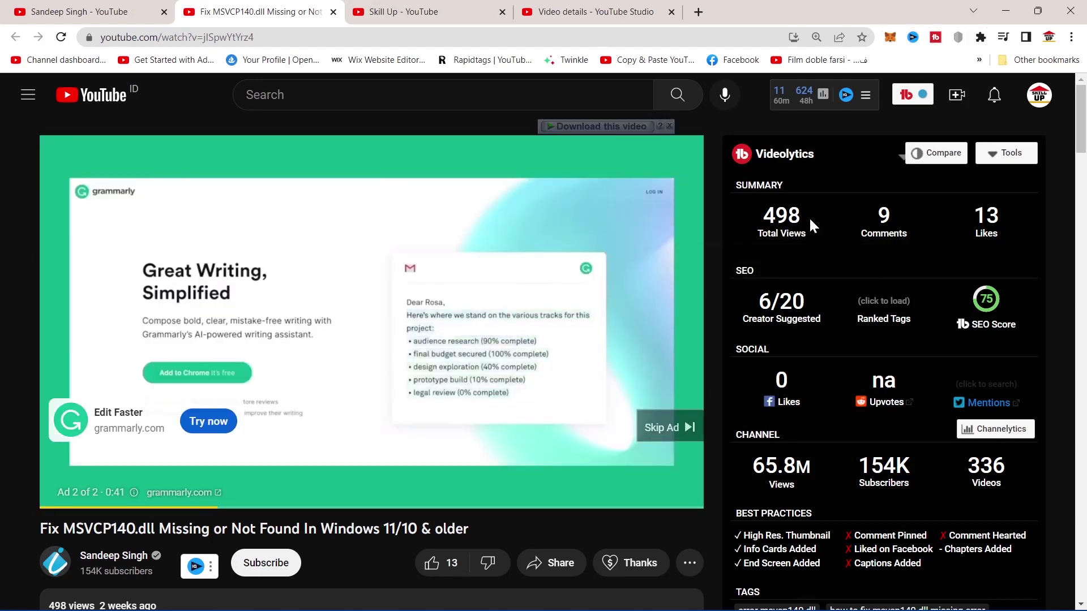
Scroll to vidIQ's Channel Tags for the MSVCP140.dll video and copy the competitor's channel tags.
scroll(790, 222, "down", 1)
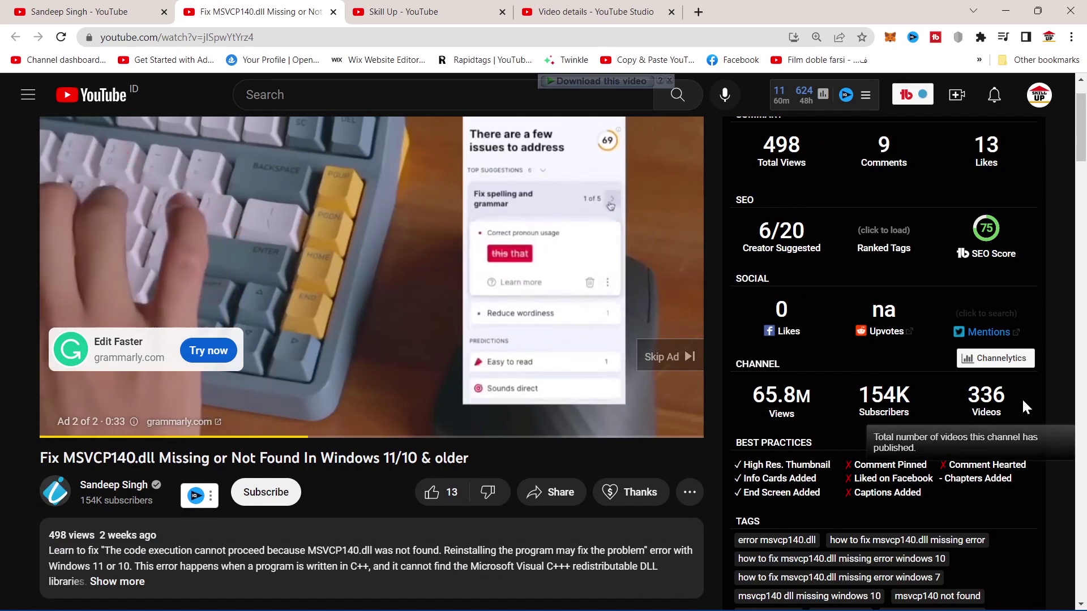
scroll(909, 346, "down", 3)
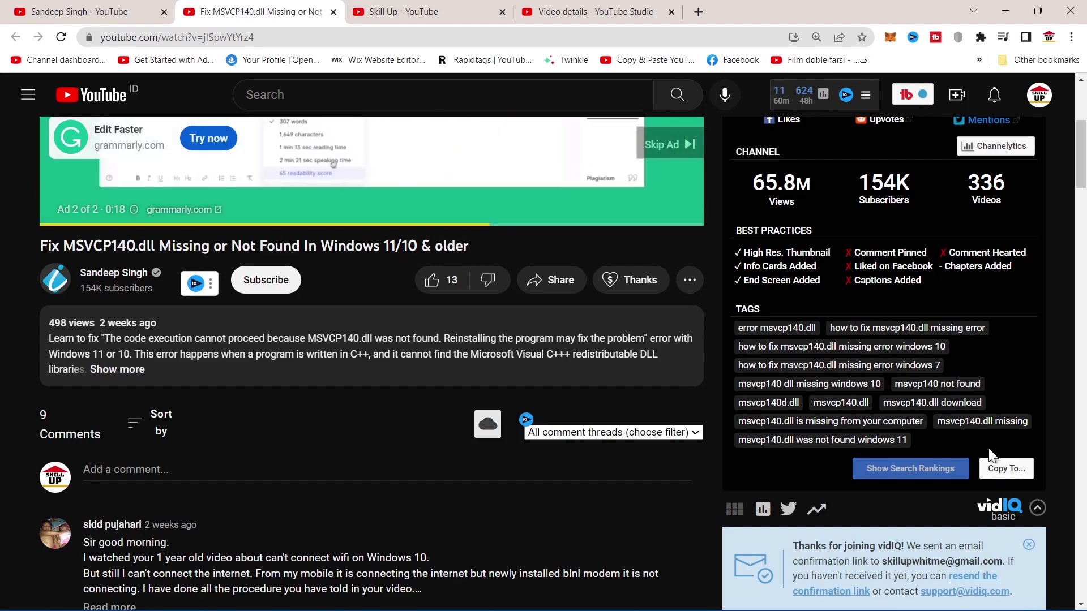
scroll(886, 370, "down", 15)
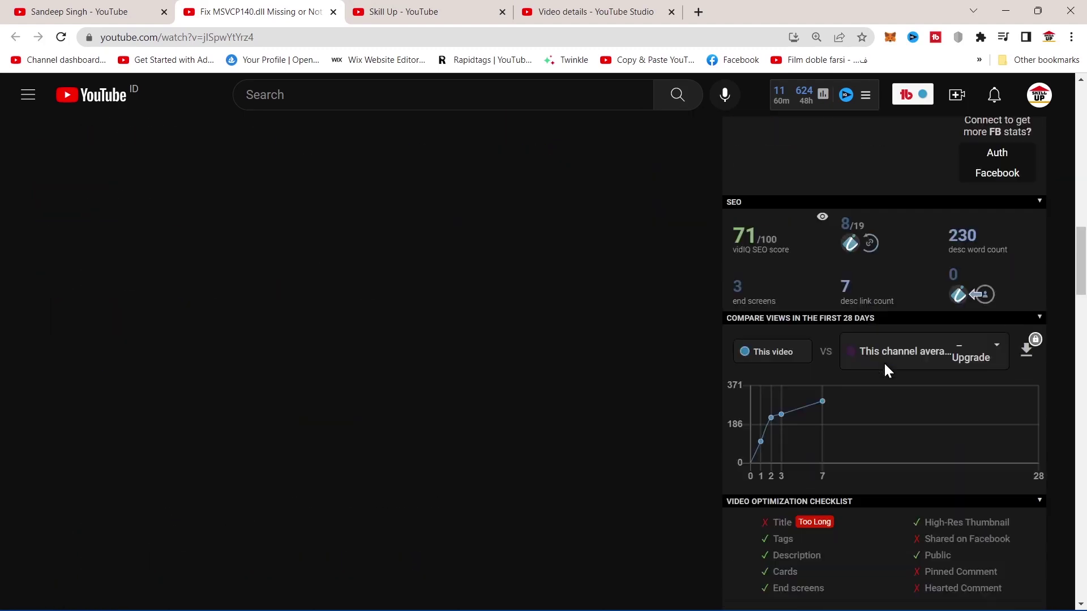
scroll(884, 367, "down", 2)
scroll(884, 368, "down", 2)
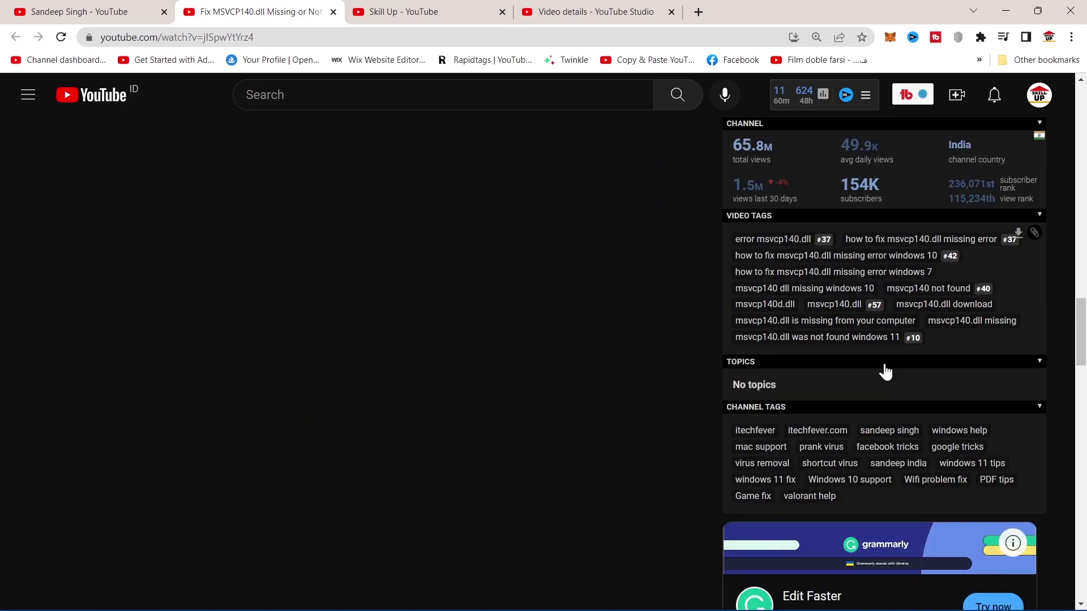
left_click(1034, 239)
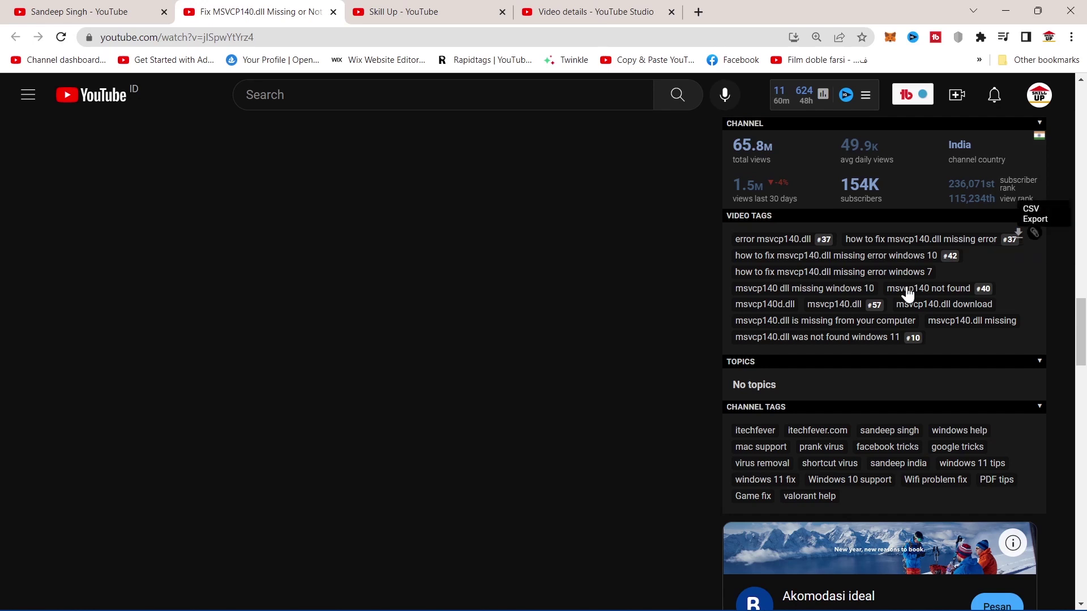
scroll(917, 310, "down", 1)
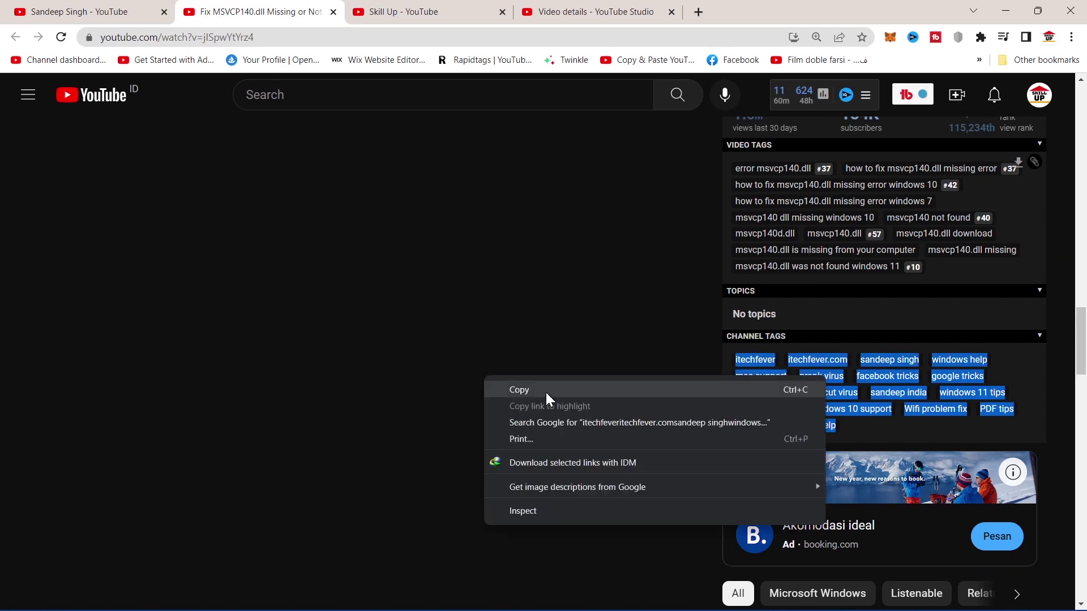
left_click(545, 390)
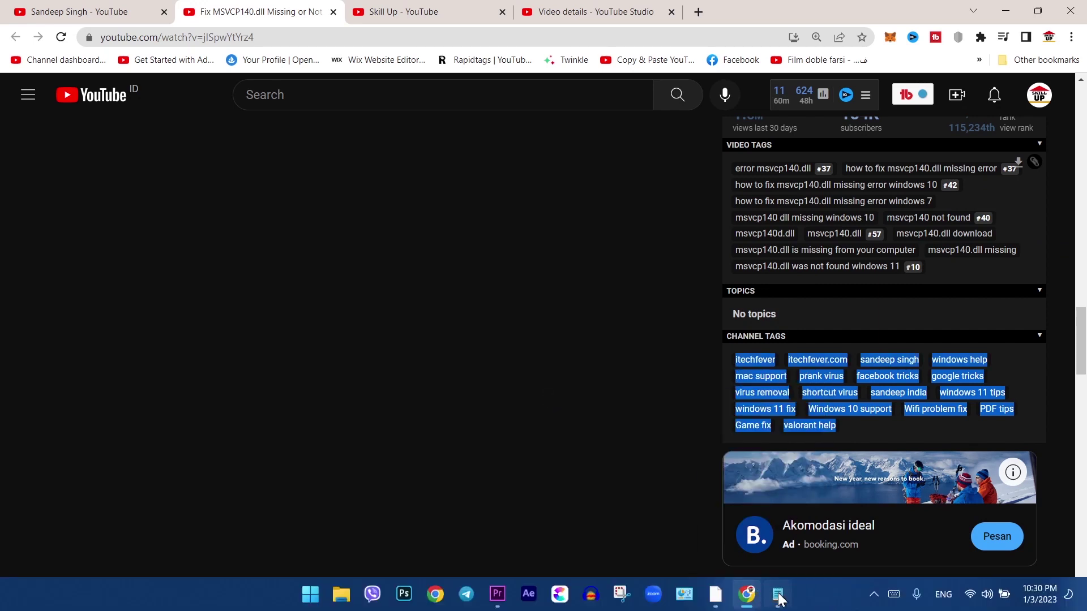
Paste the channel tags into a new Notepad note, then close the video tab and return to the competitor's channel.
left_click(779, 595)
key("ctrl+v")
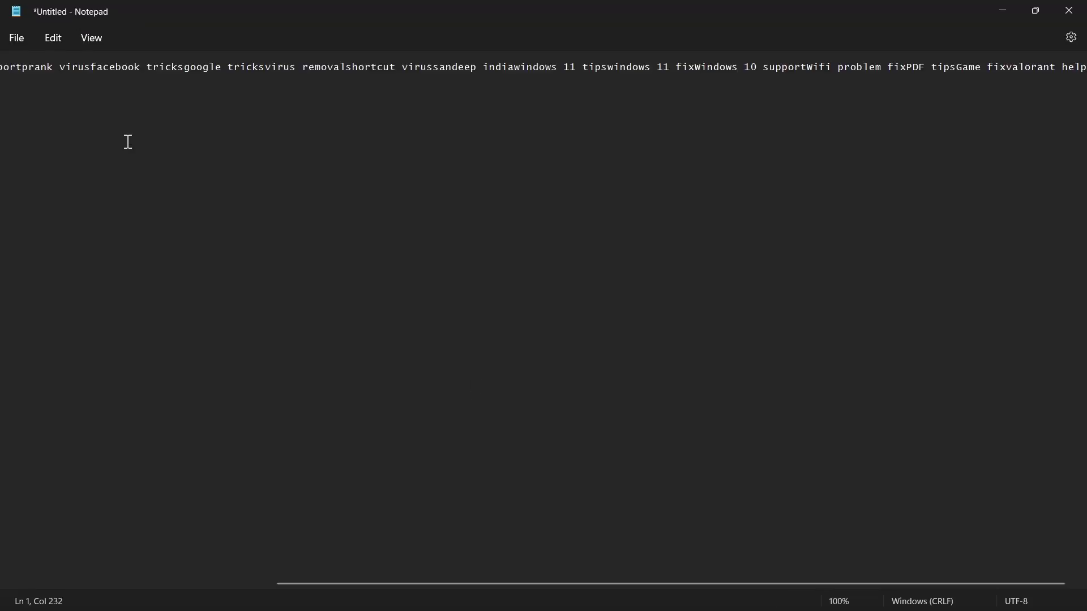
key("alt+Tab")
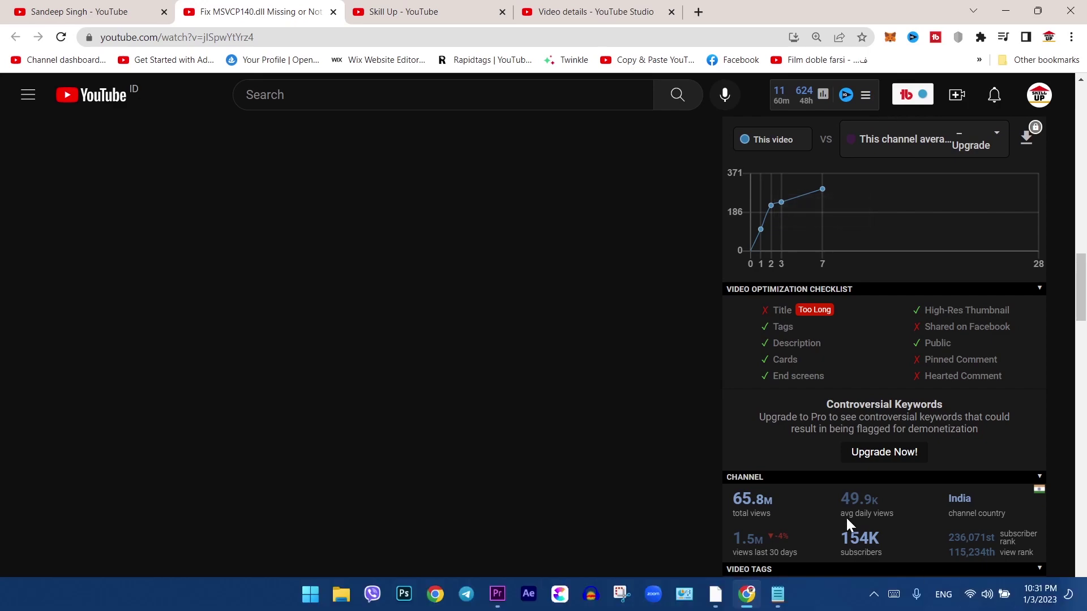
left_click(334, 12)
left_click(122, 13)
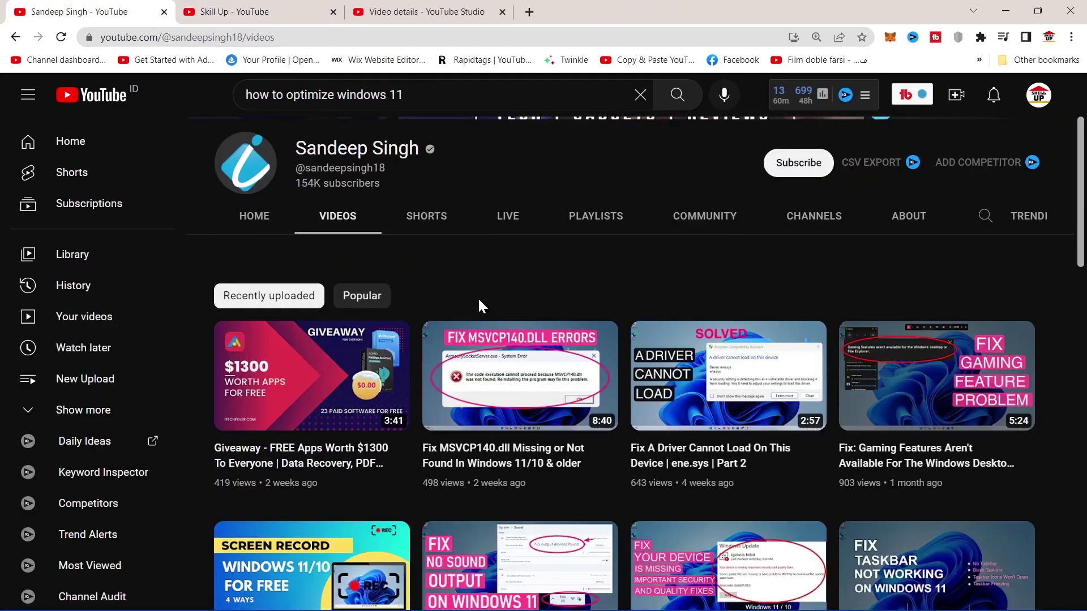
View the HTML page source of the competitor channel's About page.
scroll(679, 339, "up", 1)
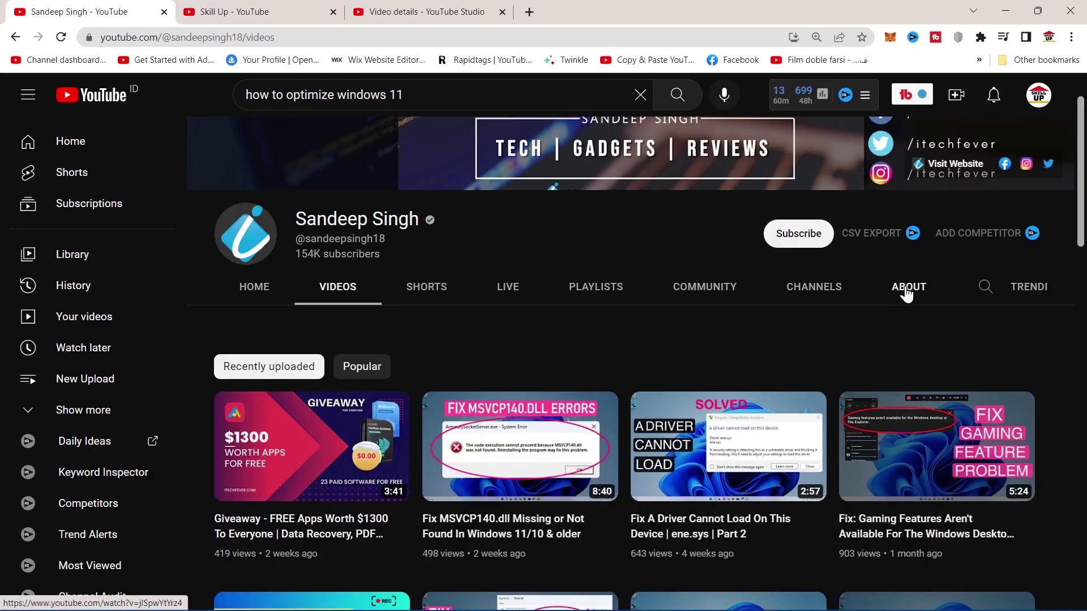
left_click(905, 289)
scroll(521, 232, "down", 3)
right_click(522, 208)
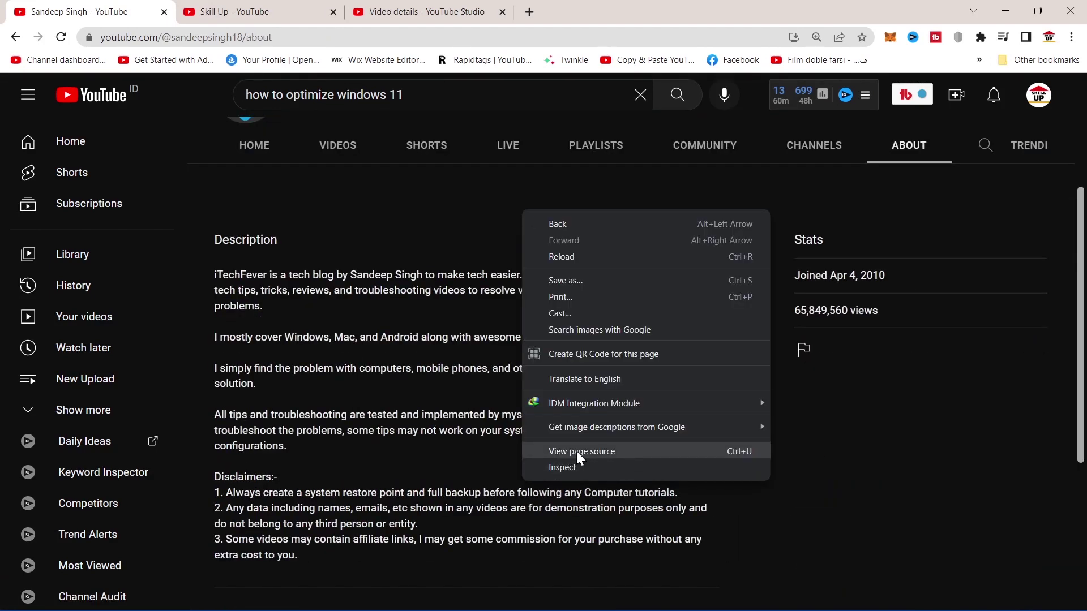
left_click(593, 453)
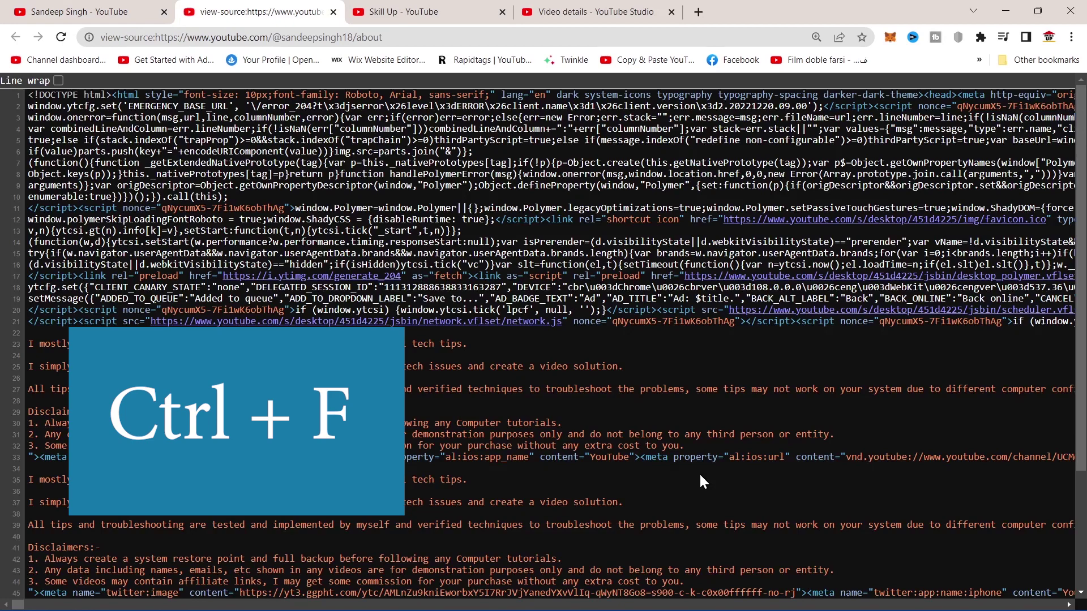
key("ctrl+f")
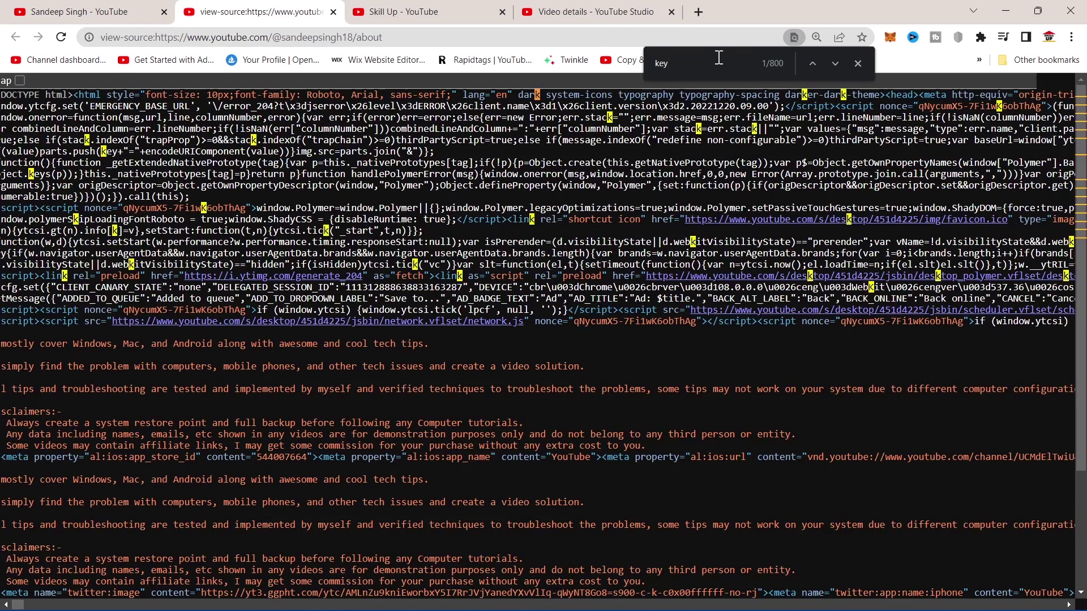
Search the source for 'keyword', copy the channel keywords values, and return to the About page.
type("keyword")
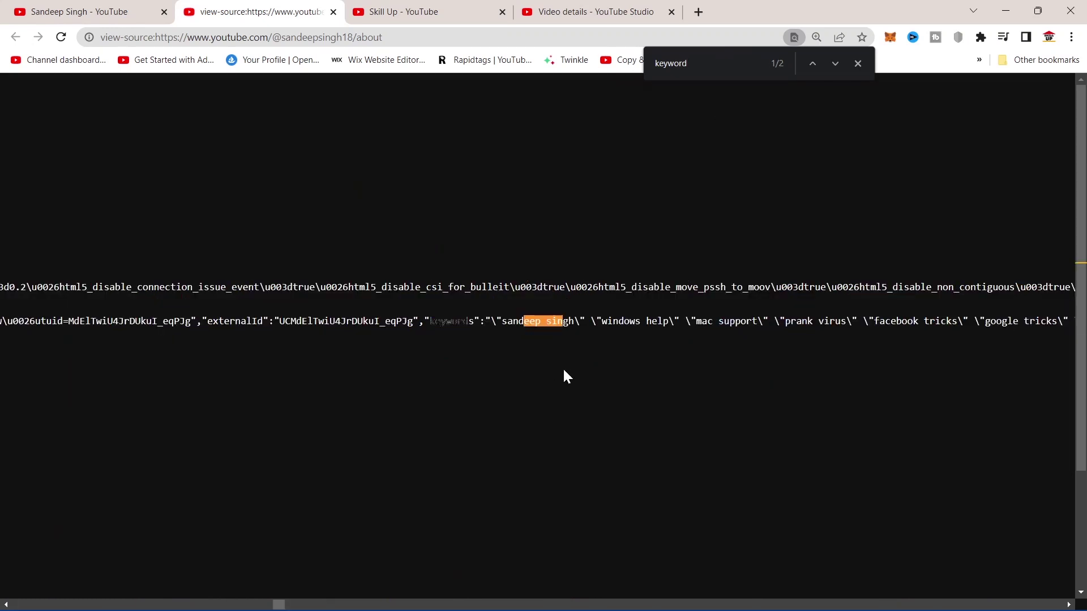
left_click_drag(586, 321, 1035, 317)
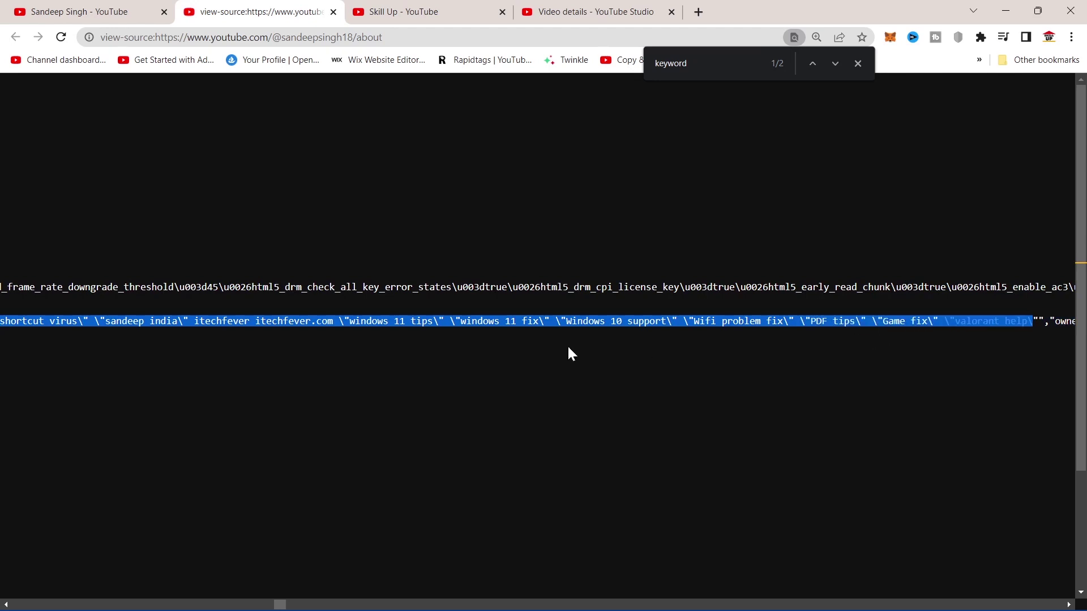
right_click(472, 318)
left_click(505, 334)
left_click(114, 5)
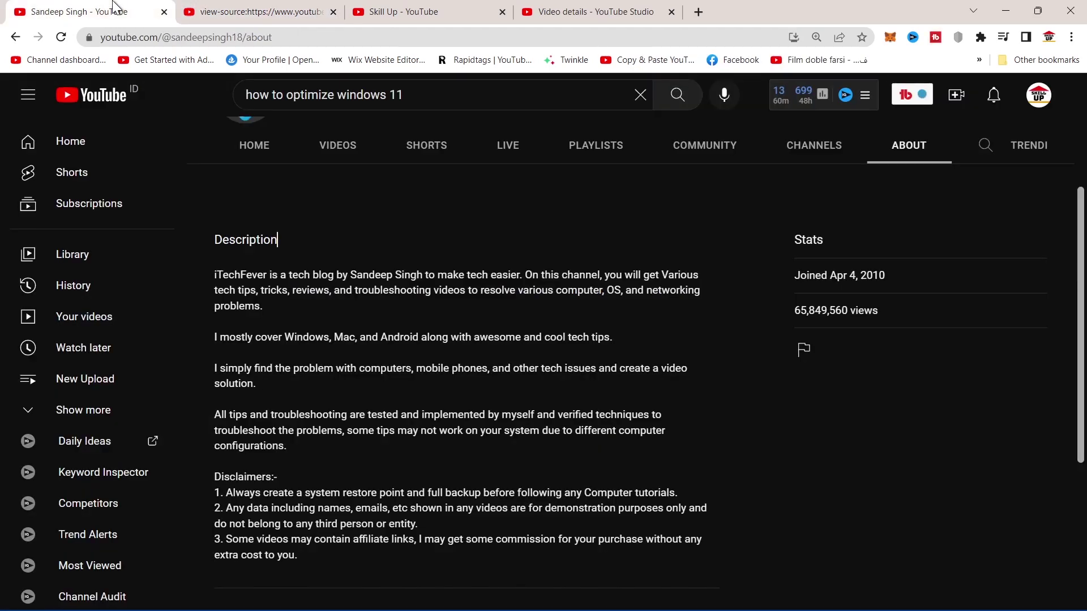